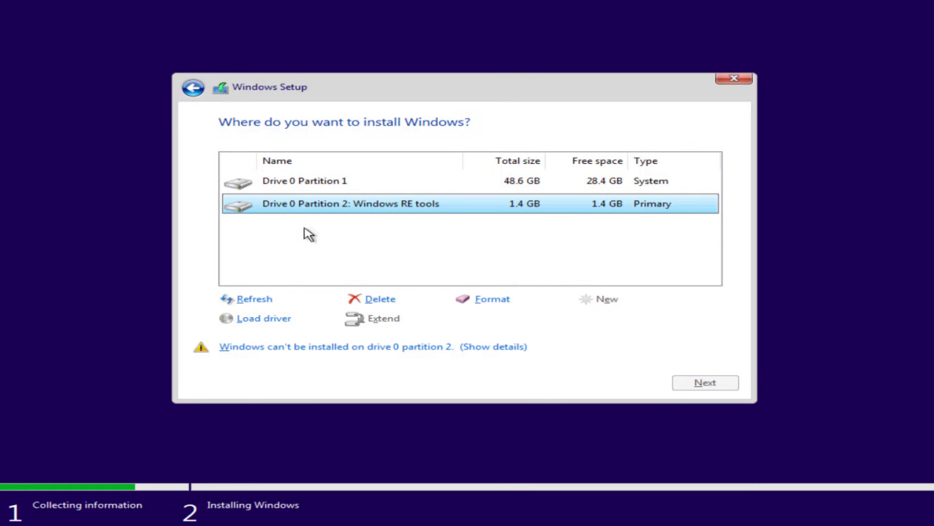
Delete the 48.6 GB system partition and the Windows RE tools partition from Drive 0.
{"action": "left_click", "coordinate": [293, 182]}
{"action": "left_click", "coordinate": [382, 300]}
{"action": "left_click", "coordinate": [605, 327]}
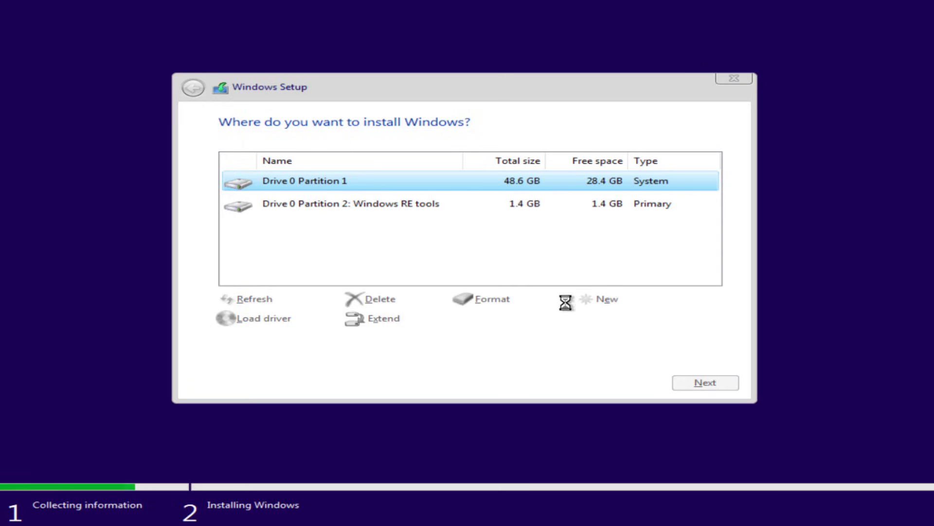
{"action": "left_click", "coordinate": [326, 210]}
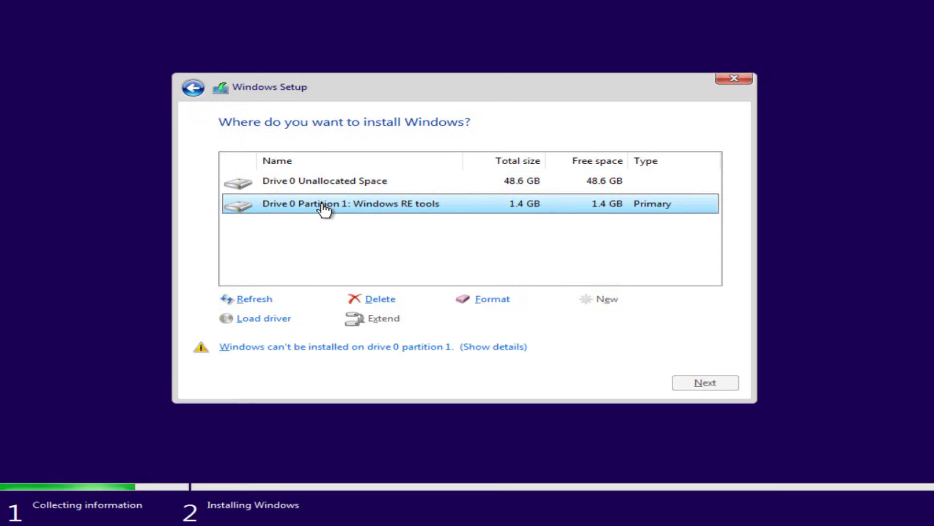
{"action": "left_click", "coordinate": [382, 298]}
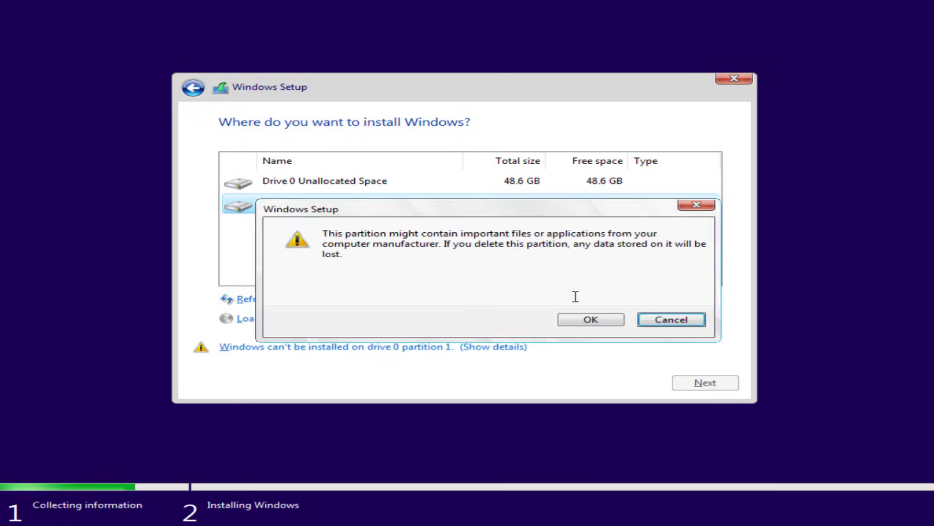
{"action": "left_click", "coordinate": [583, 320]}
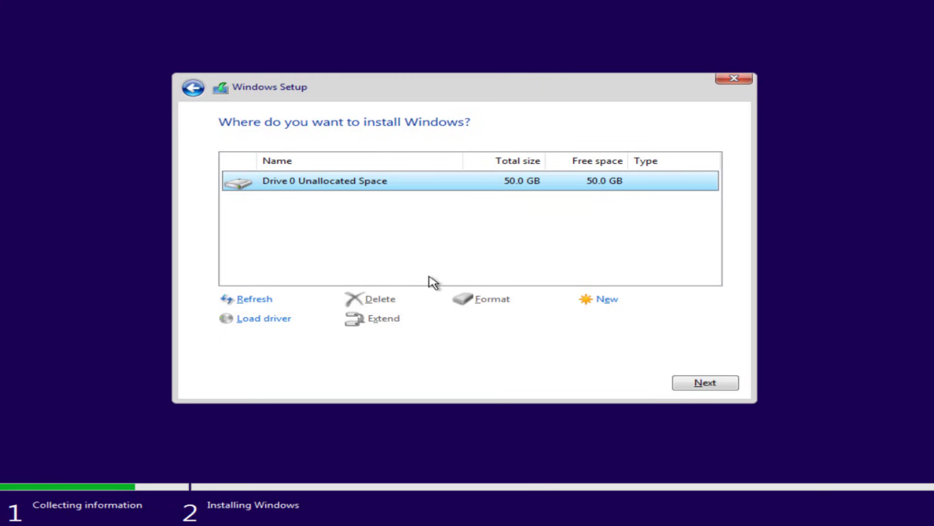
Create a 51198 MB partition in the unallocated space, accept the system-partition notice, and ask to quit Setup.
{"action": "left_click", "coordinate": [611, 302]}
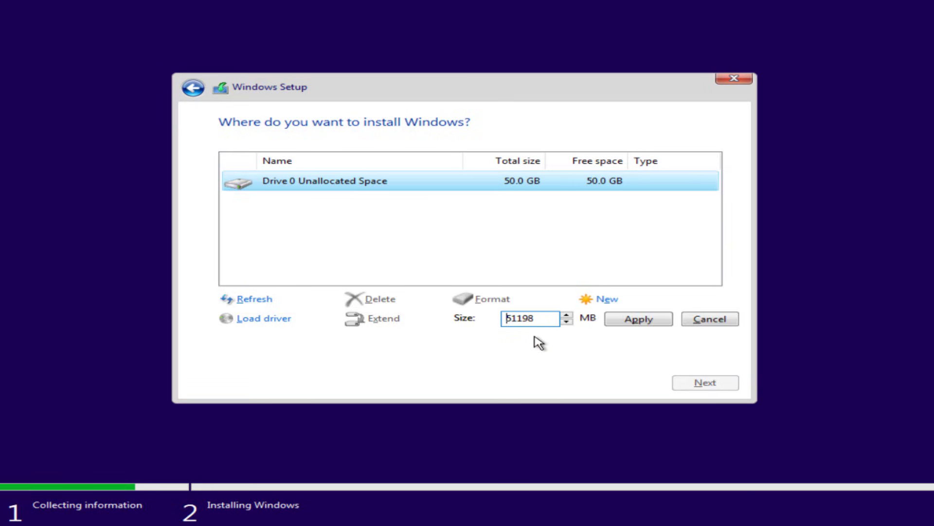
{"action": "left_click", "coordinate": [634, 320]}
{"action": "left_click", "coordinate": [588, 319]}
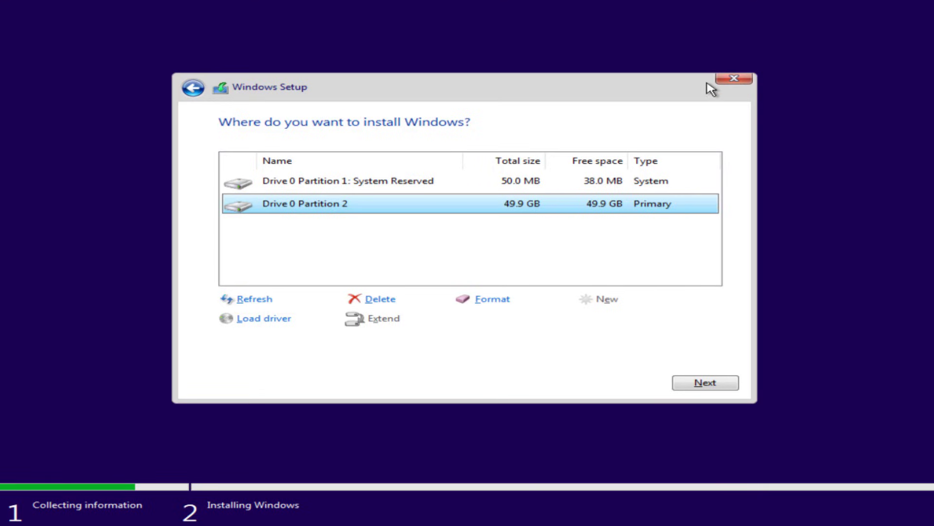
{"action": "left_click", "coordinate": [734, 79]}
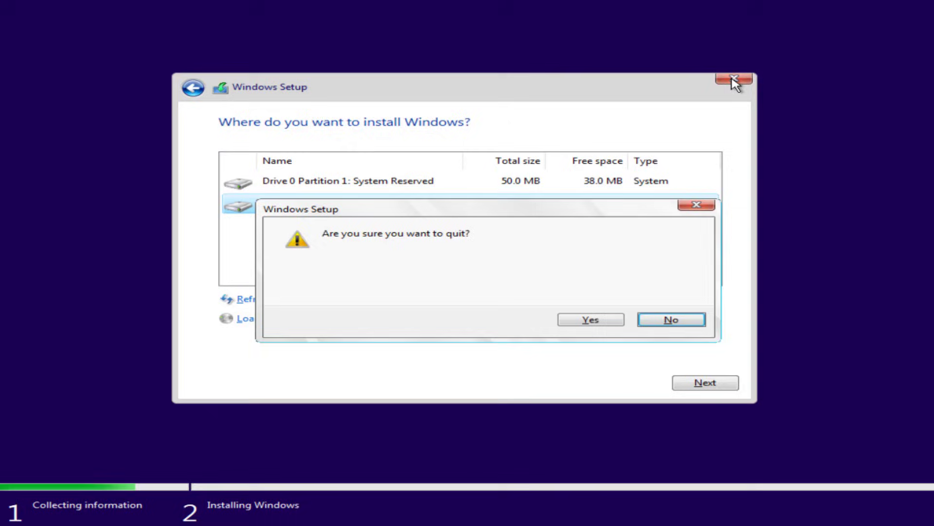
Confirm quitting Setup and launch DiskPart from a Shift+F10 command prompt.
{"action": "left_click", "coordinate": [591, 319]}
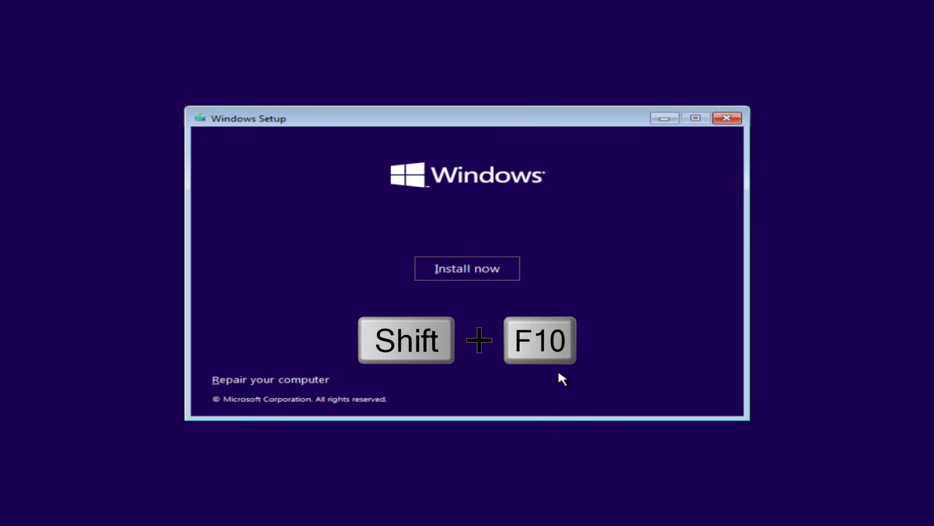
{"action": "key", "text": "shift+F10"}
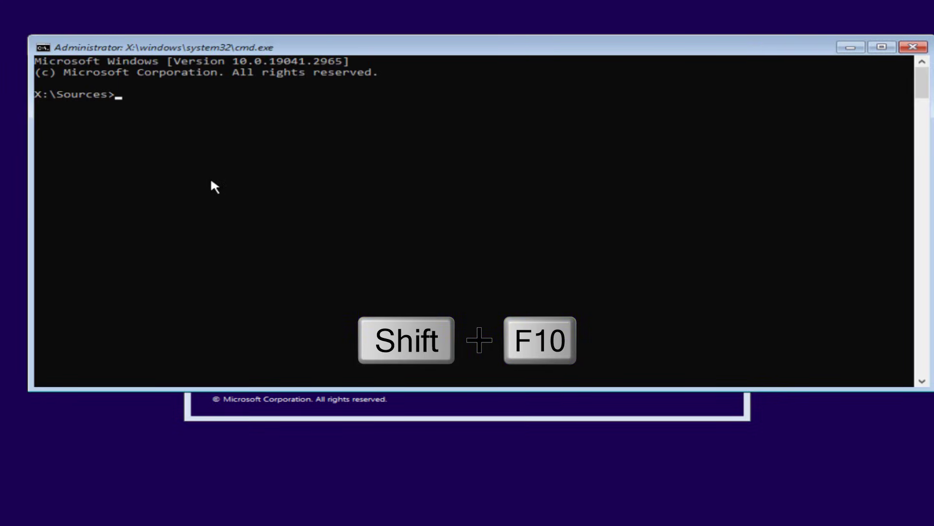
{"action": "type", "text": "diskpar"}
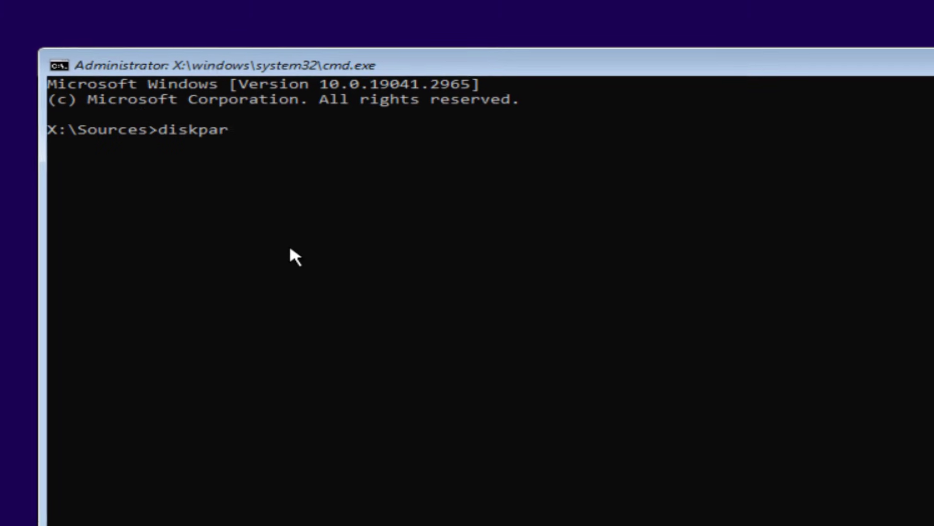
{"action": "type", "text": "t"}
{"action": "key", "text": "Return"}
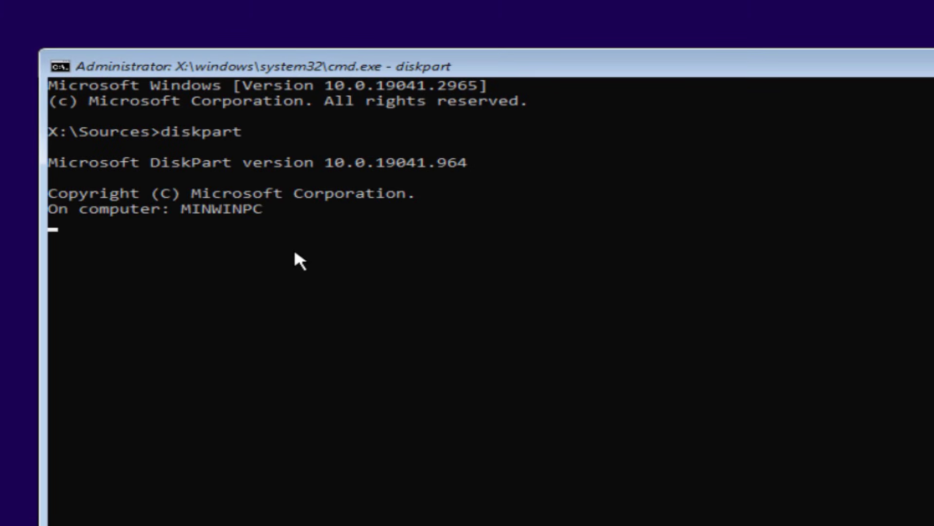
List the disks and enter 'select disk 0'.
{"action": "type", "text": "list disk"}
{"action": "key", "text": "Return"}
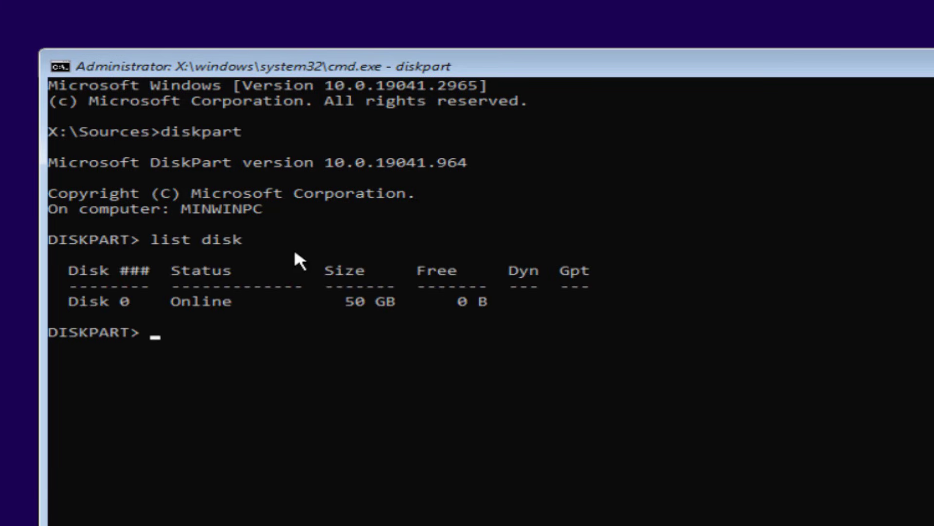
{"action": "type", "text": "select"}
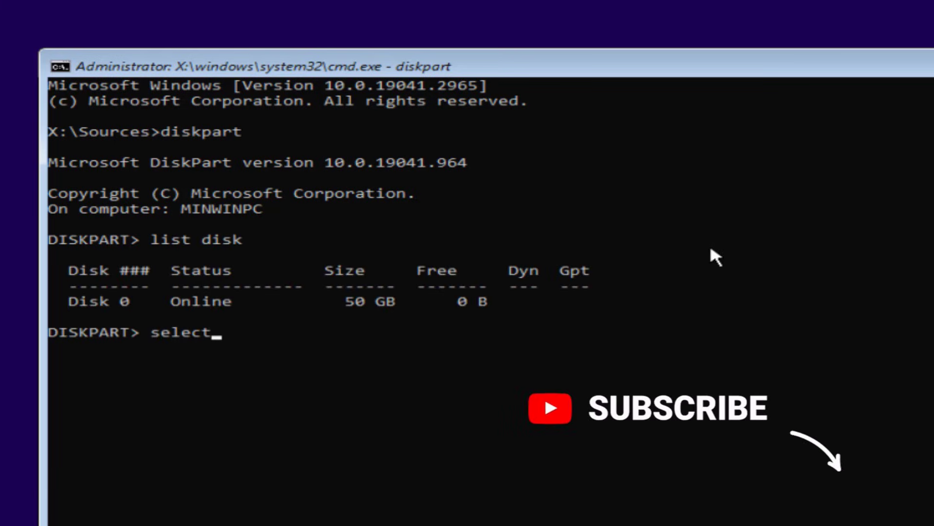
{"action": "type", "text": " disk"}
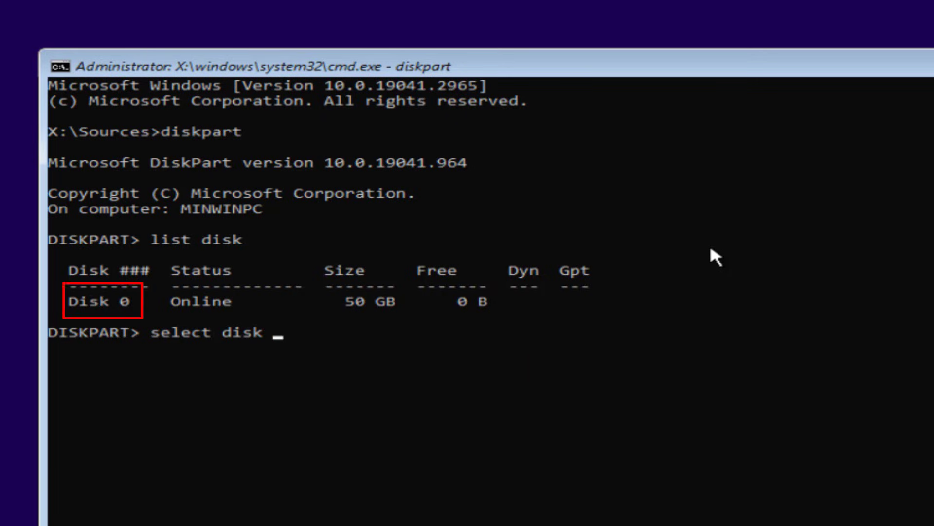
{"action": "type", "text": " 0"}
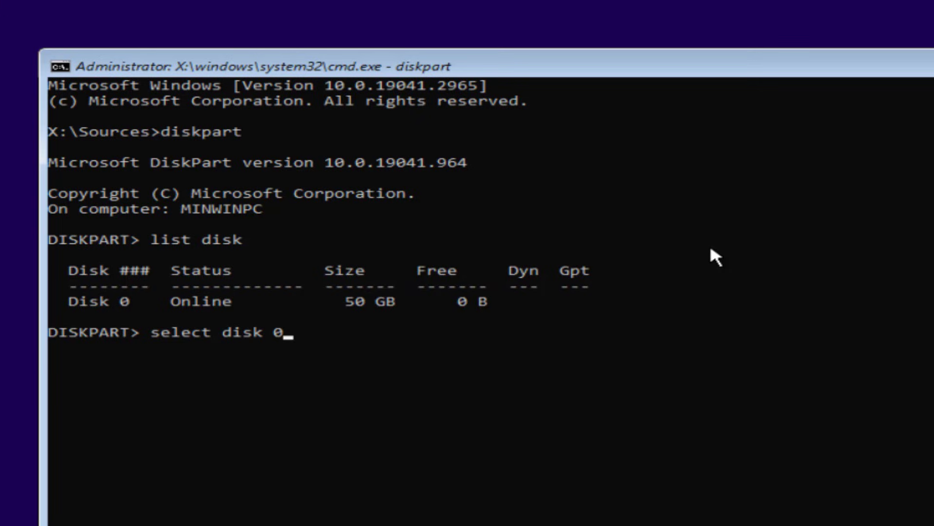
Select Disk 0, clean it and convert it to GPT.
{"action": "key", "text": "Return"}
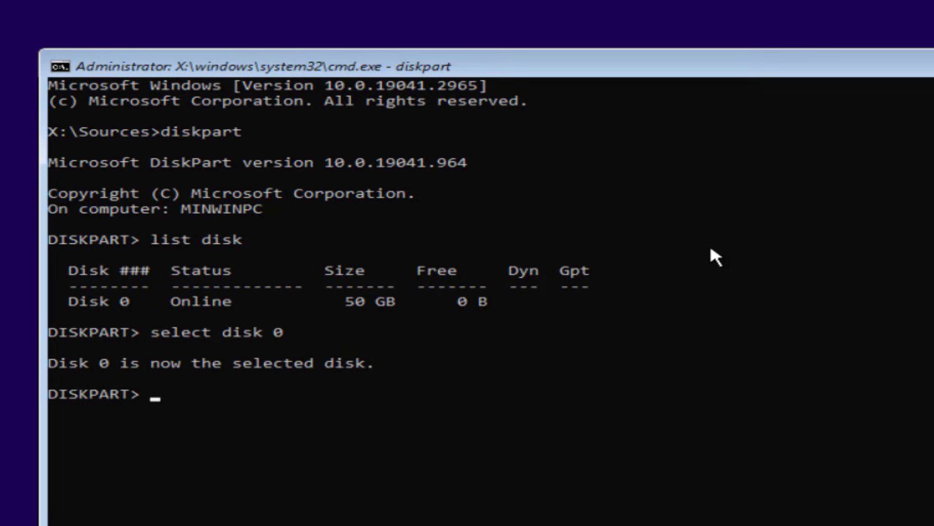
{"action": "type", "text": "clean"}
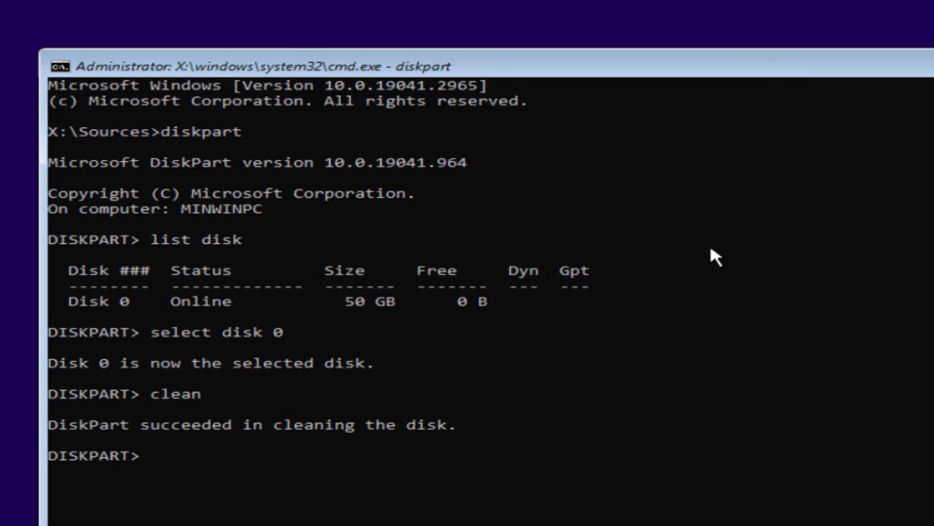
{"action": "type", "text": "cp"}
{"action": "key", "text": "BackSpace"}
{"action": "type", "text": "onvert "}
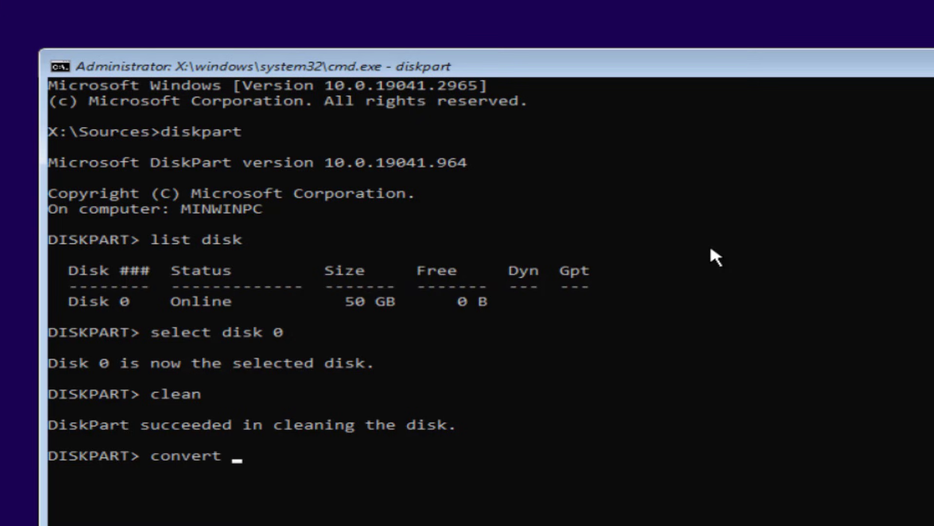
{"action": "type", "text": "gpt"}
{"action": "key", "text": "Return"}
Create a primary partition, mark it active, quick-format it as NTFS, and exit DiskPart.
{"action": "type", "text": "cre"}
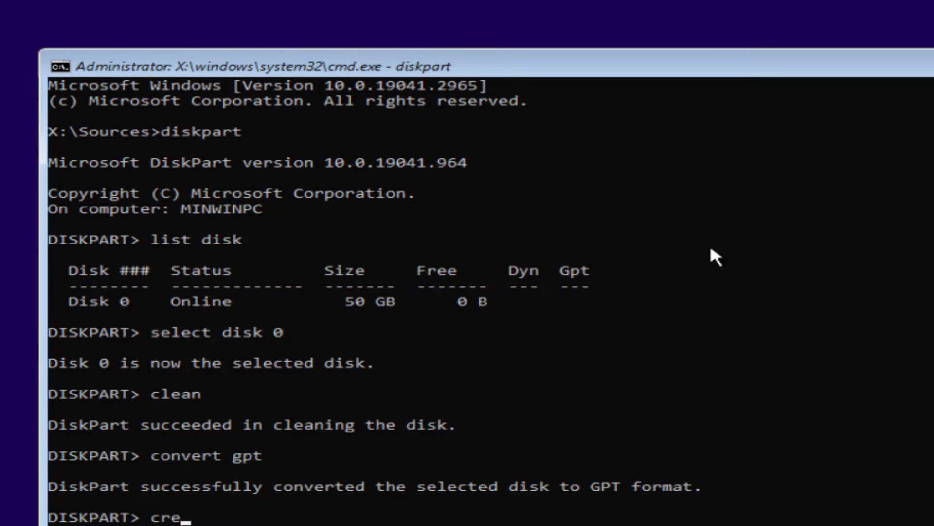
{"action": "type", "text": "ate partition"}
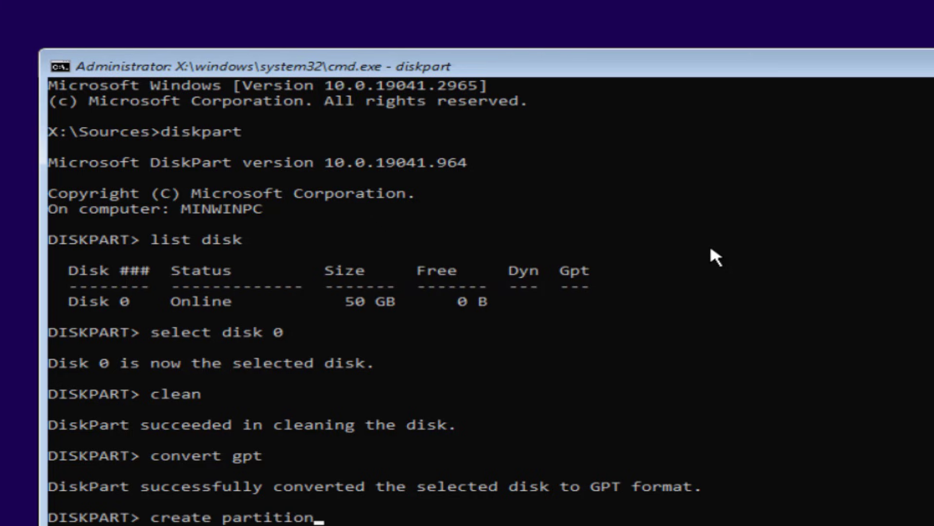
{"action": "type", "text": " primary"}
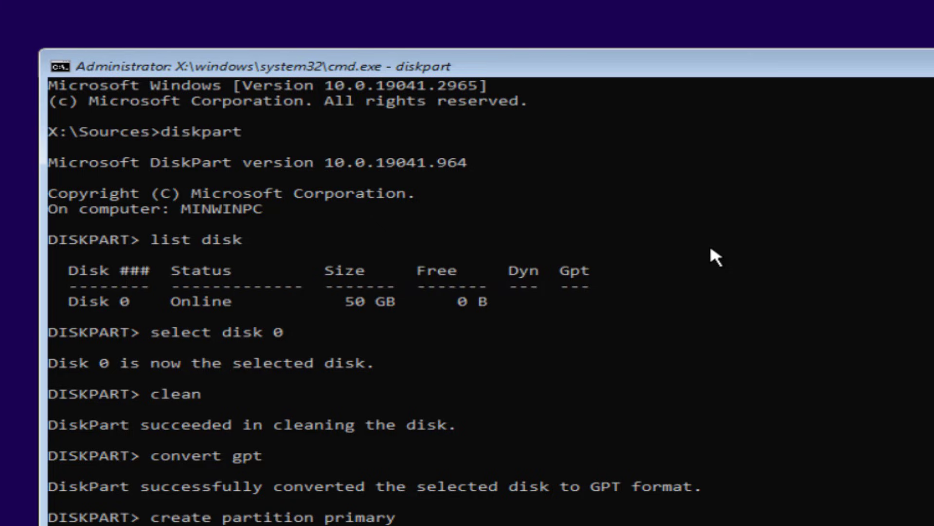
{"action": "key", "text": "Return"}
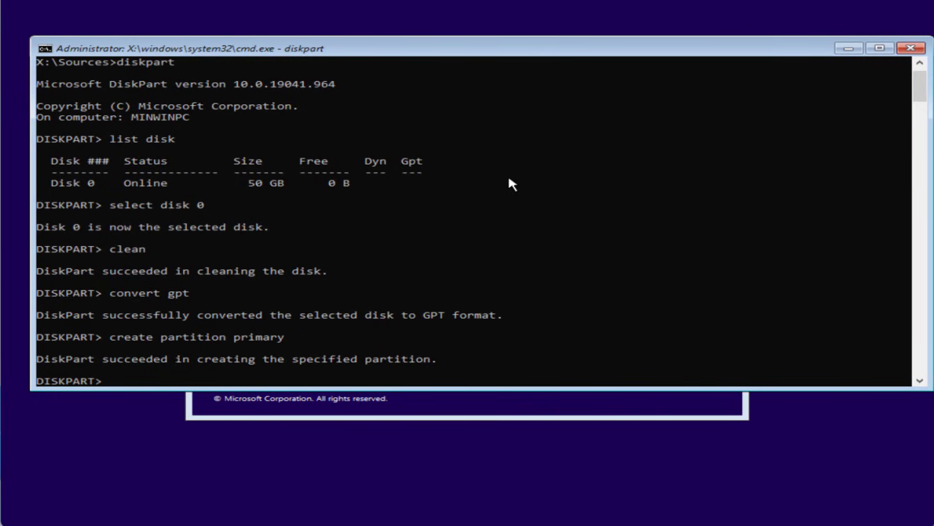
{"action": "type", "text": "active"}
{"action": "key", "text": "Return"}
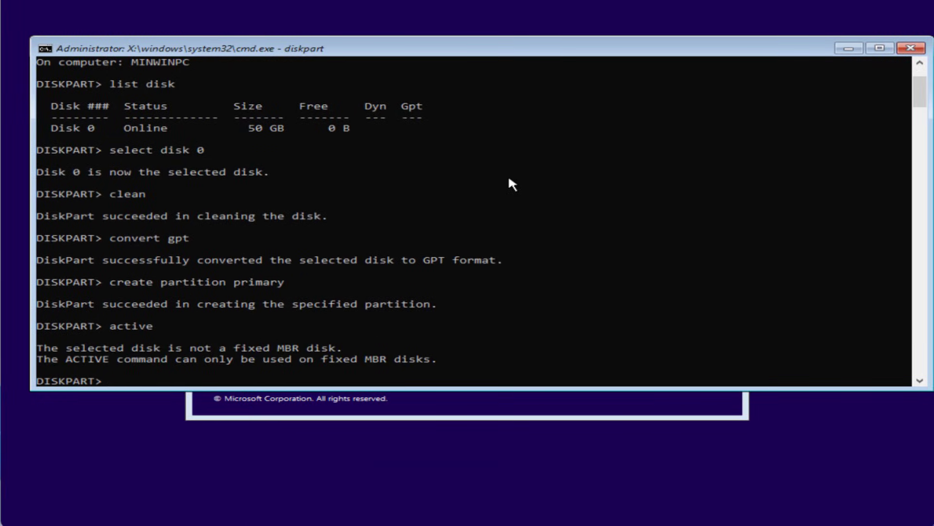
{"action": "type", "text": "format fs=ntfs quick"}
{"action": "key", "text": "Return"}
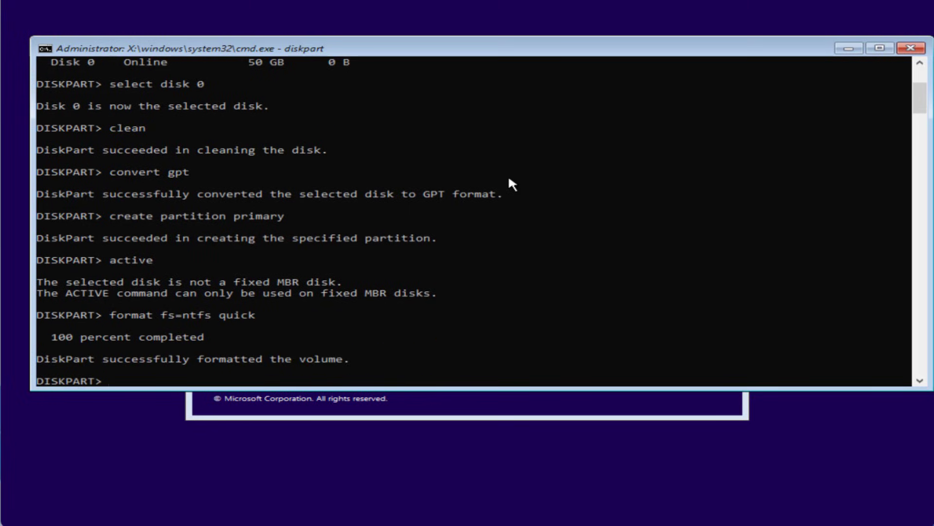
{"action": "type", "text": "exit"}
{"action": "key", "text": "Return"}
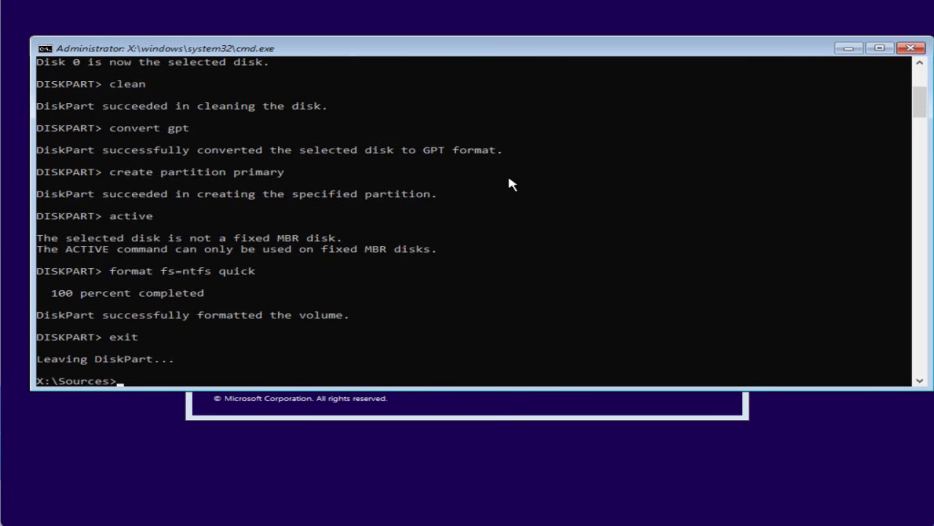
Close the command prompt and start the installation without a product key.
{"action": "type", "text": "exit"}
{"action": "key", "text": "Return"}
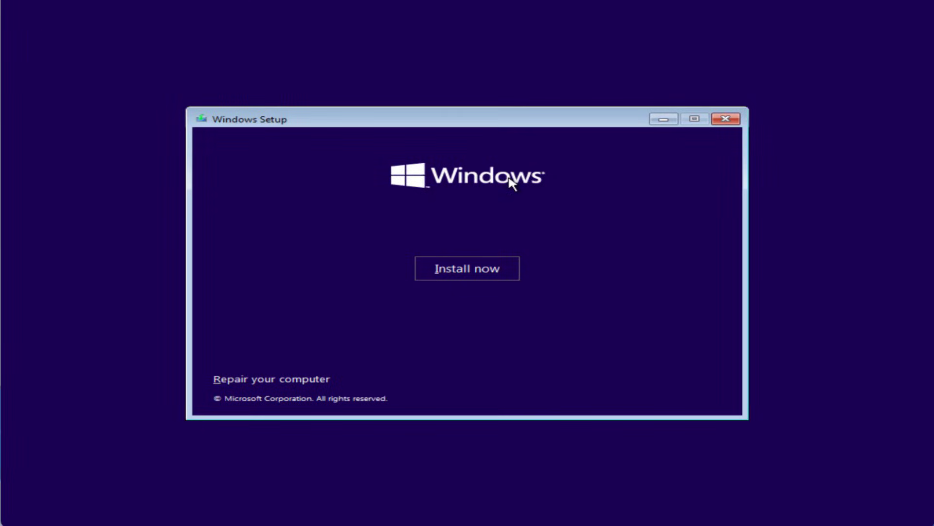
{"action": "left_click", "coordinate": [486, 267]}
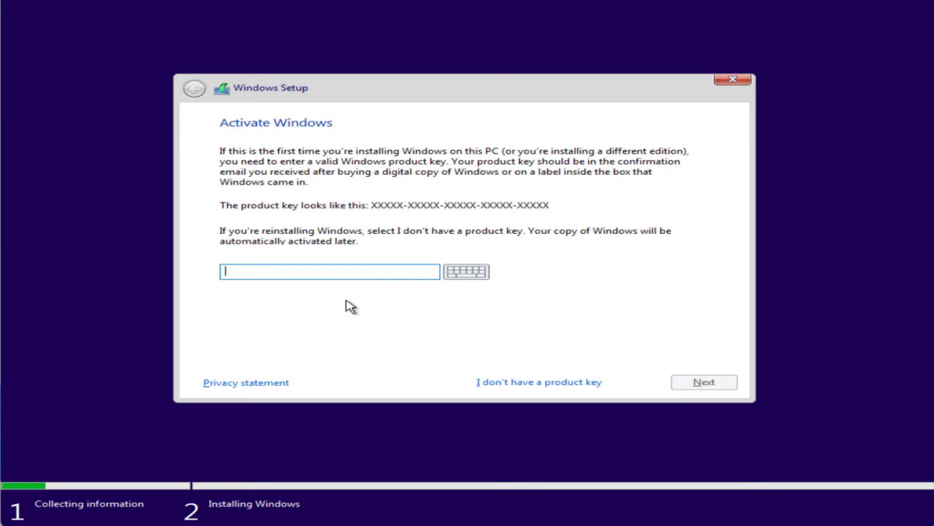
{"action": "left_click", "coordinate": [538, 383]}
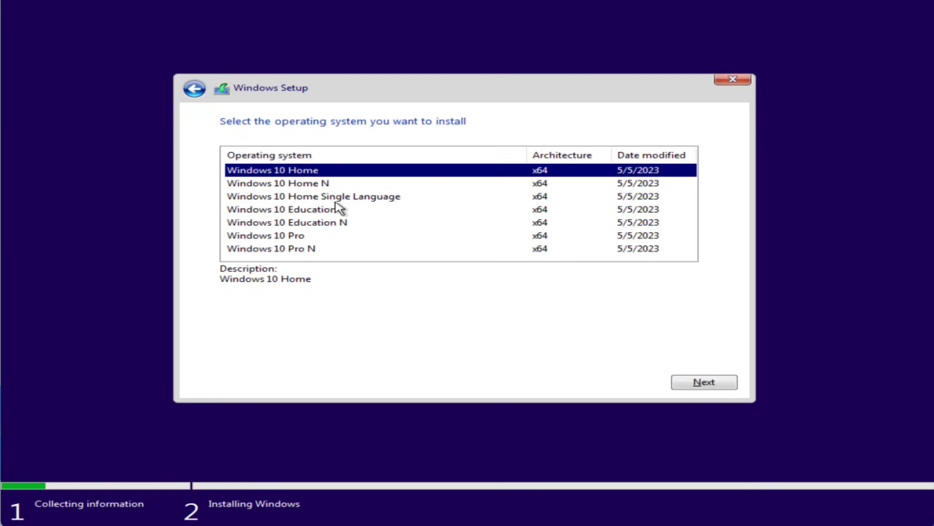
Choose Windows 10 Pro, accept the license terms, and pick a Custom install.
{"action": "left_click", "coordinate": [316, 236]}
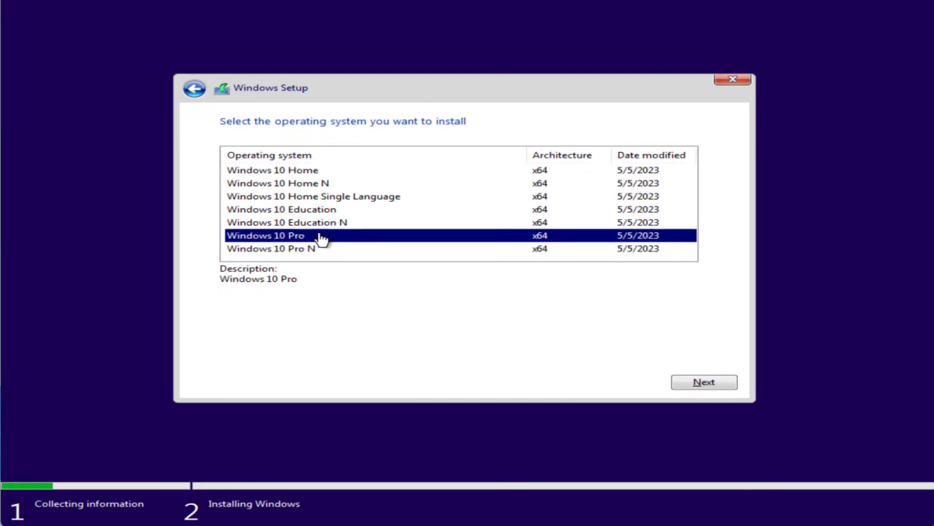
{"action": "left_click", "coordinate": [693, 383]}
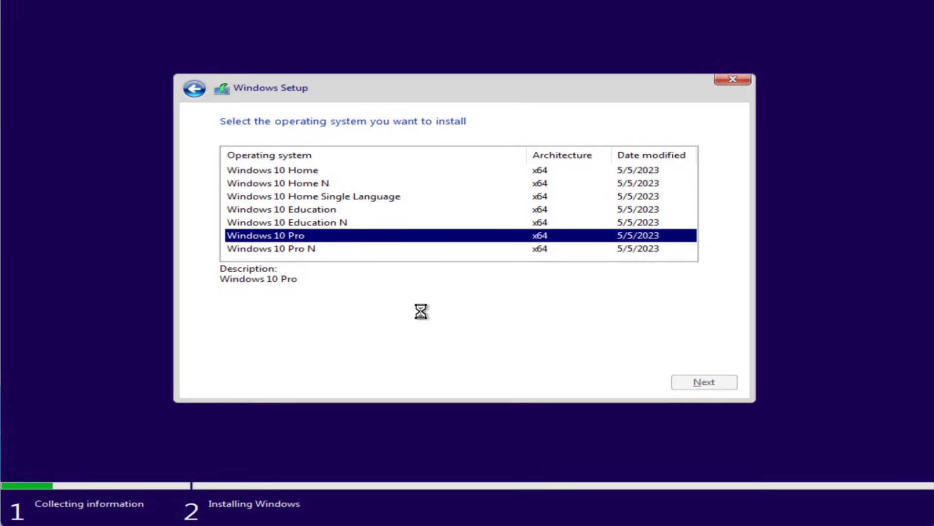
{"action": "left_click", "coordinate": [316, 350]}
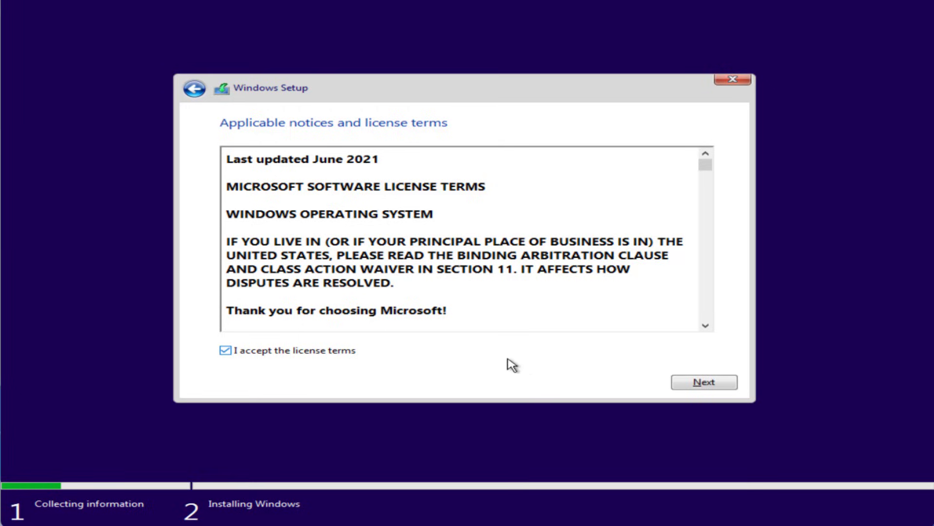
{"action": "left_click", "coordinate": [695, 382]}
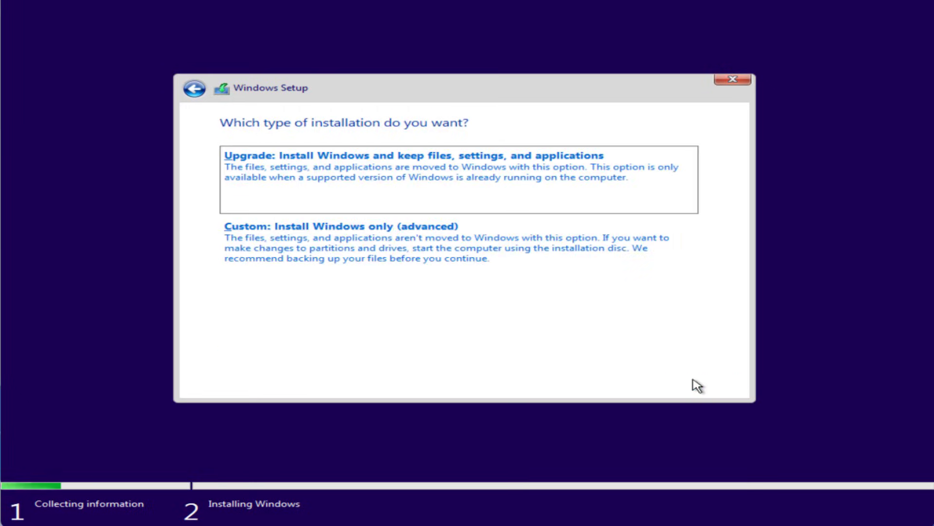
{"action": "left_click", "coordinate": [345, 265]}
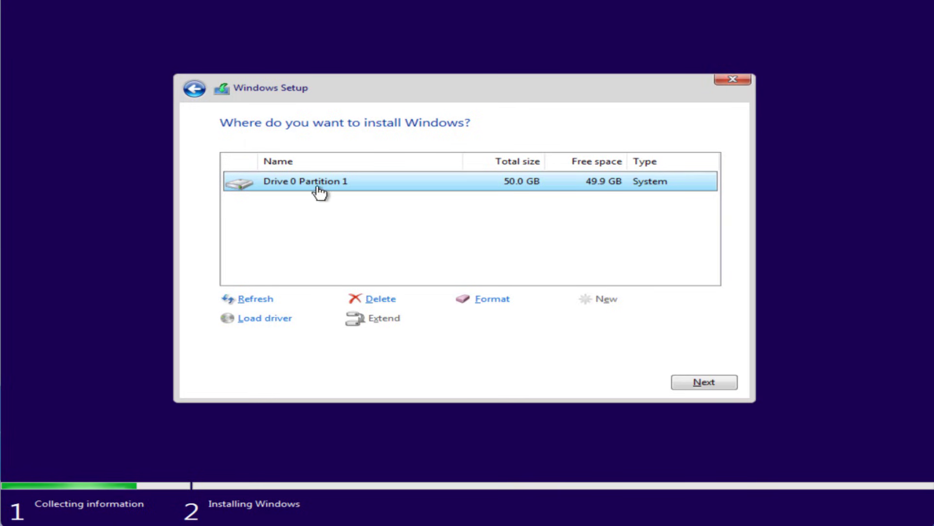
Start installing Windows 10 Pro onto Drive 0 Partition 1.
{"action": "left_click", "coordinate": [700, 387]}
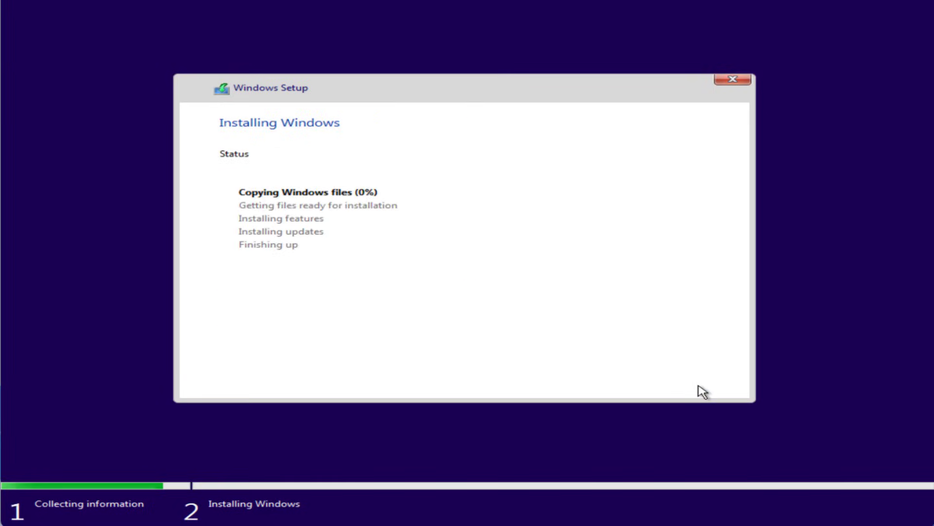